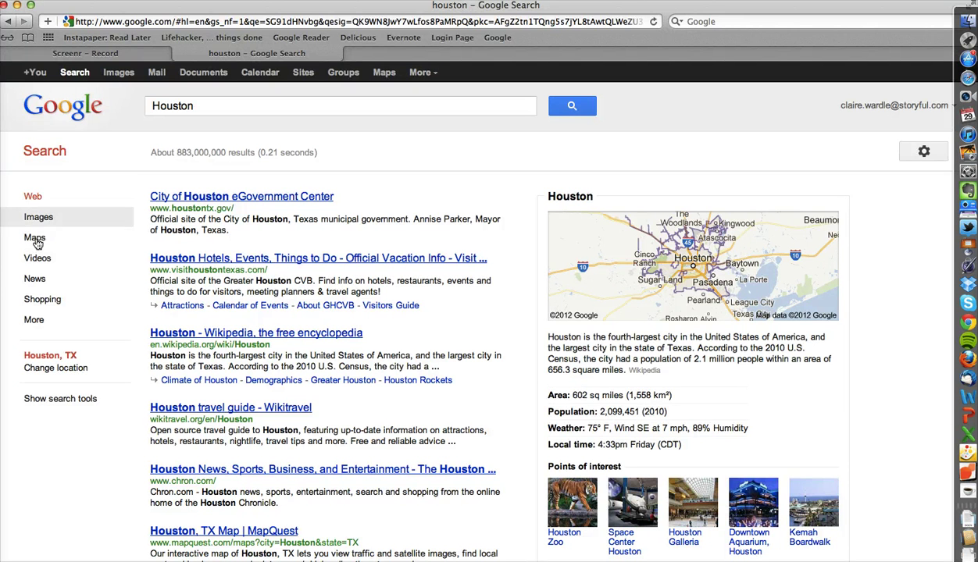
- View the Houston results under Discussions, and under Blogs limited to homepages
left_click(35, 320)
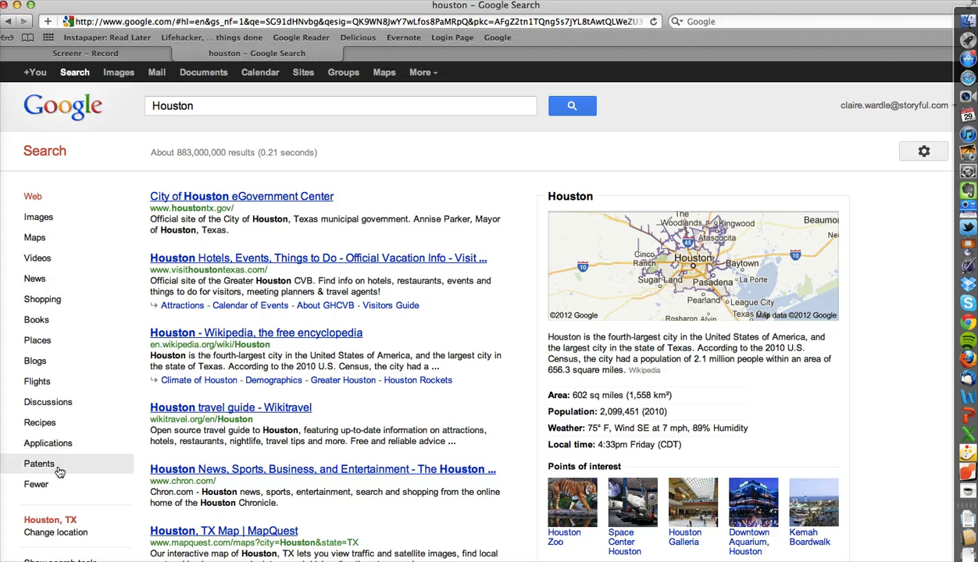
left_click(66, 406)
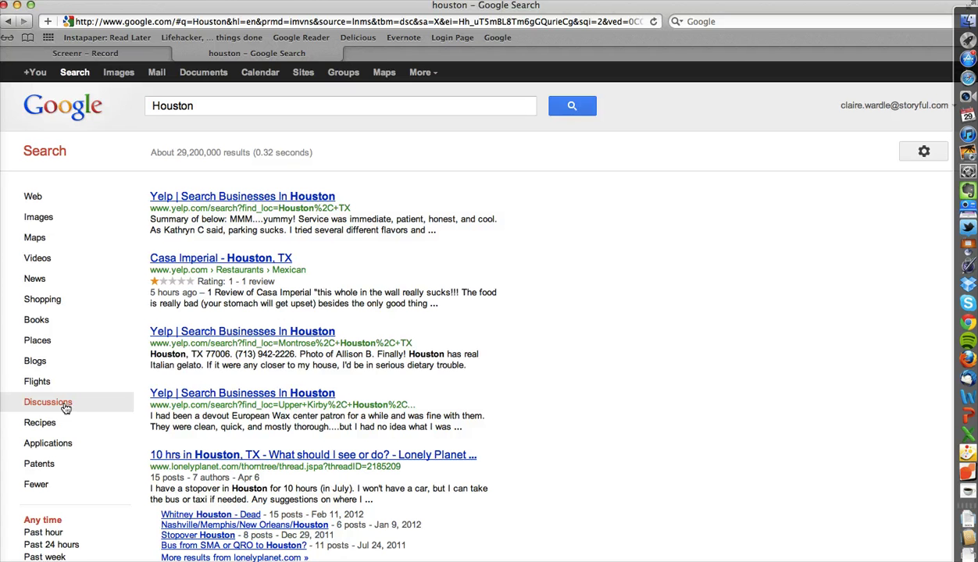
left_click(38, 364)
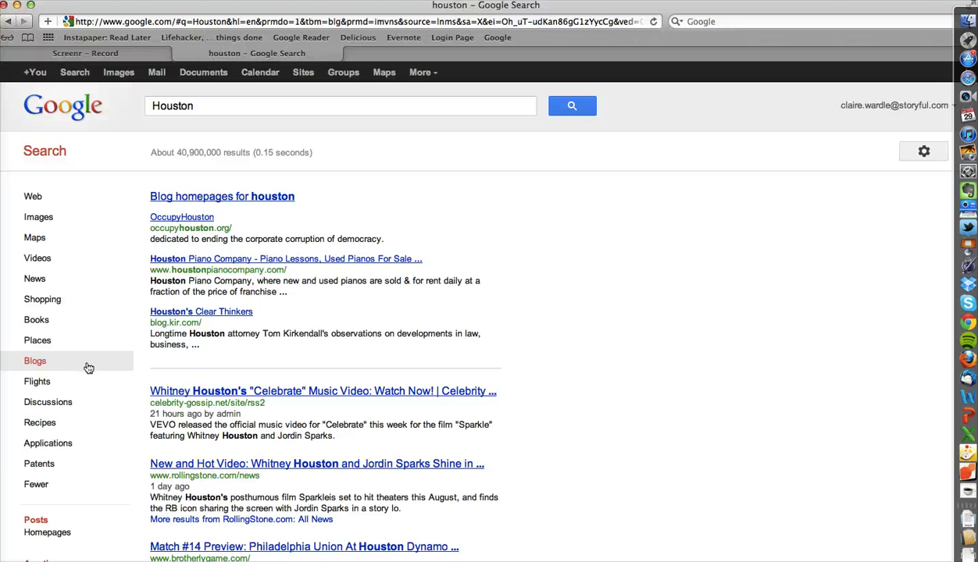
left_click(48, 532)
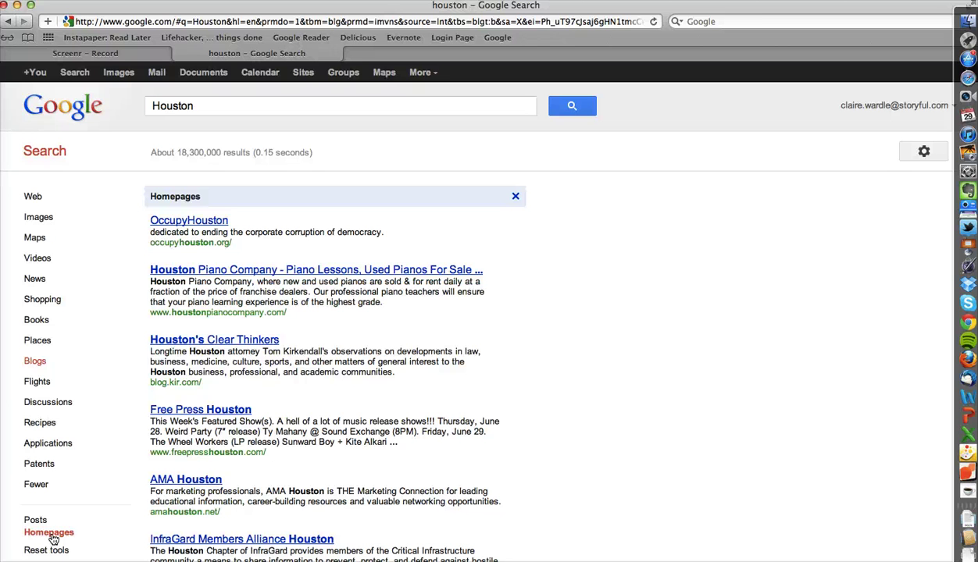
scroll(52, 539, "down", 2)
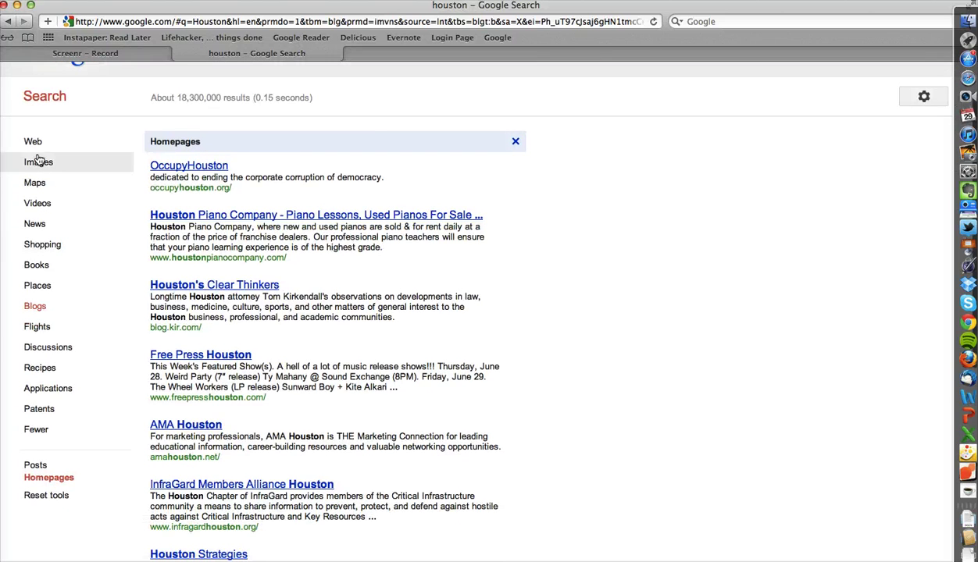
- Return to the Houston web results and limit them to the past hour
left_click(34, 148)
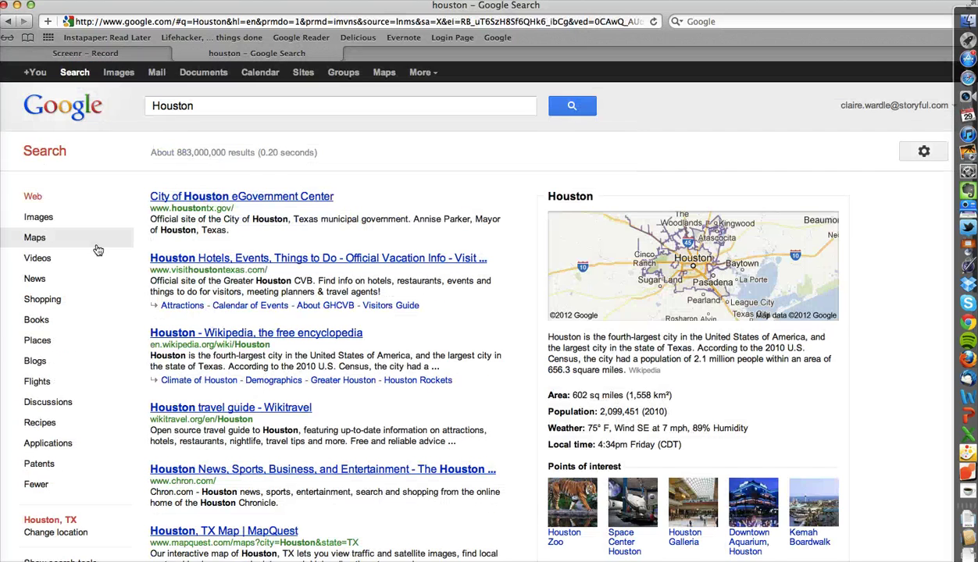
scroll(98, 249, "down", 1)
scroll(98, 250, "down", 3)
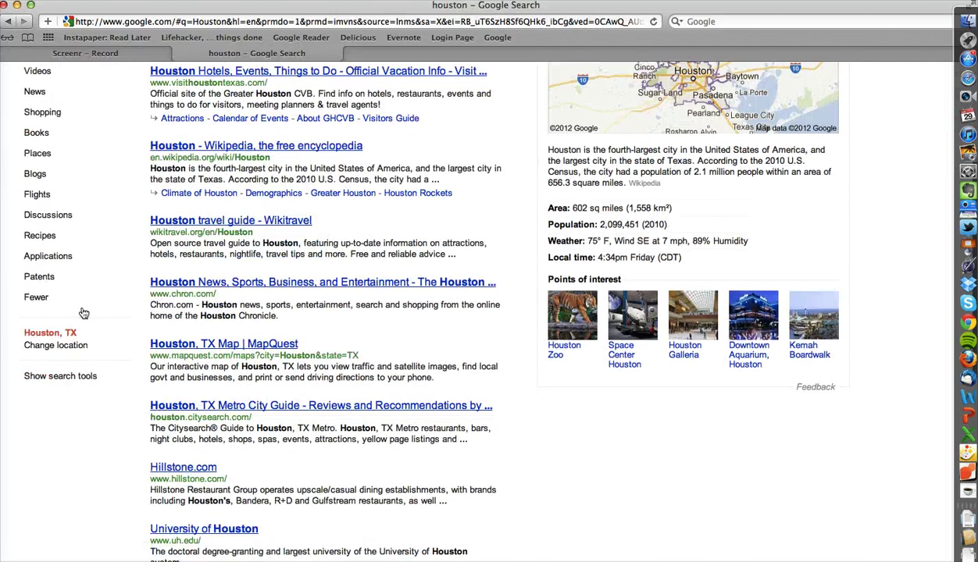
left_click(64, 376)
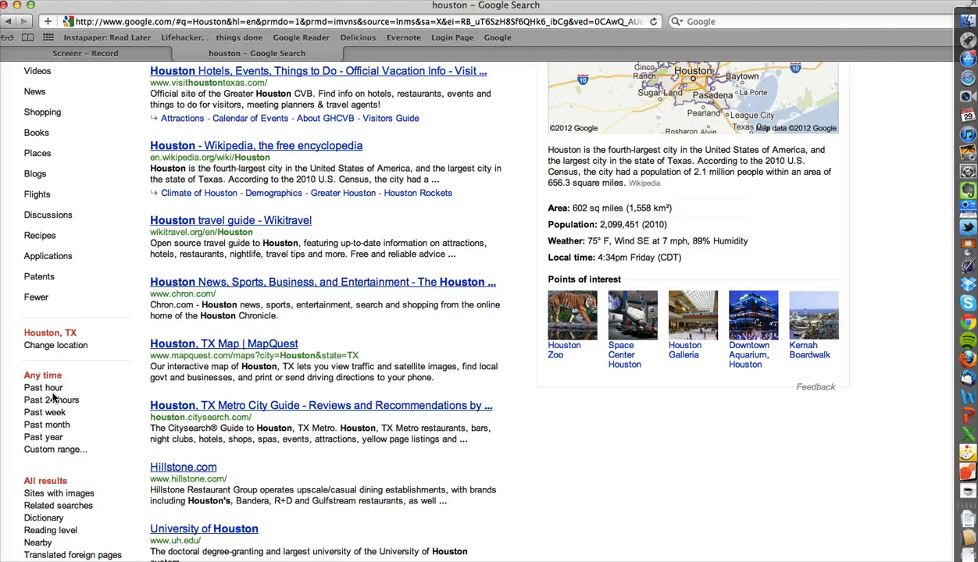
left_click(48, 388)
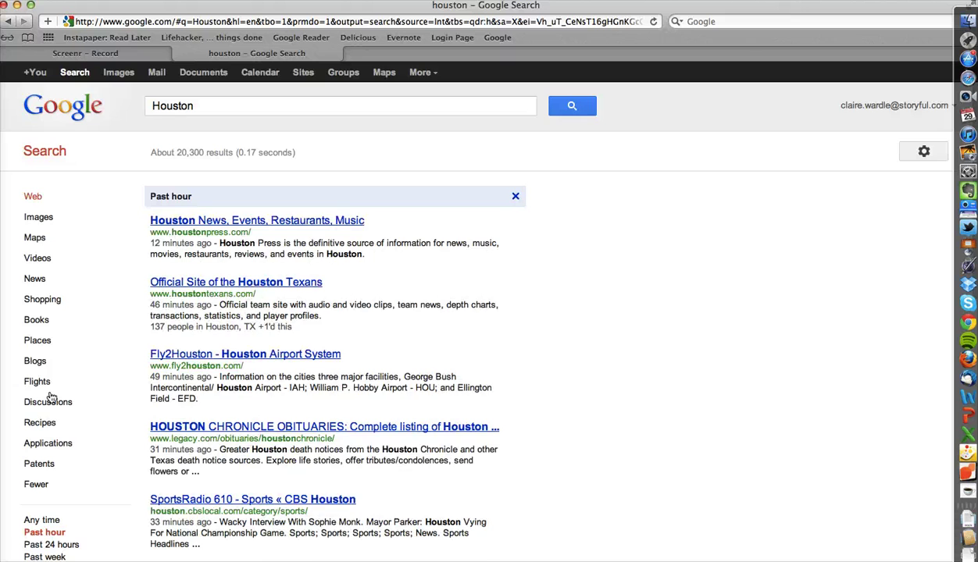
- Change the time filter on the Houston web results to the past 24 hours
scroll(48, 397, "down", 3)
left_click(57, 448)
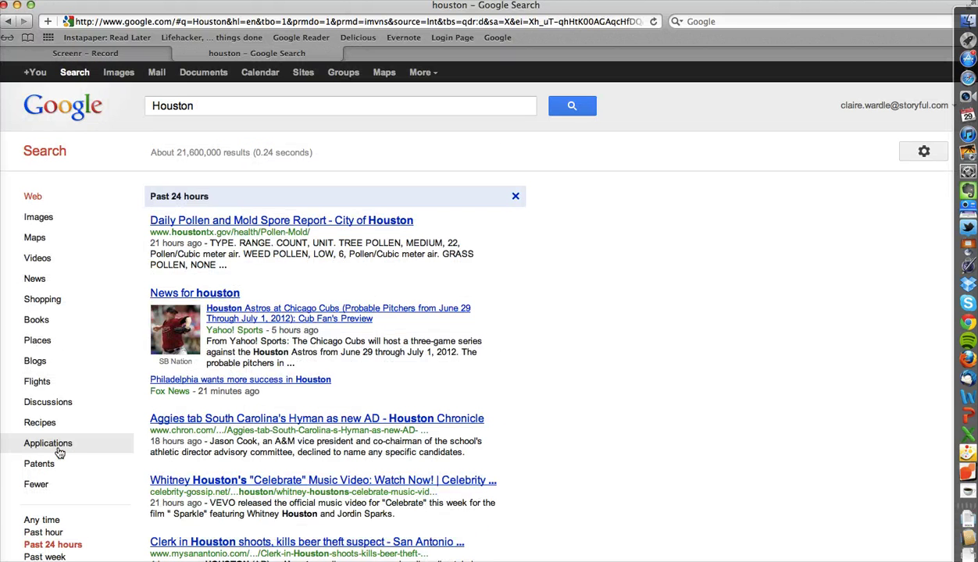
scroll(81, 461, "down", 3)
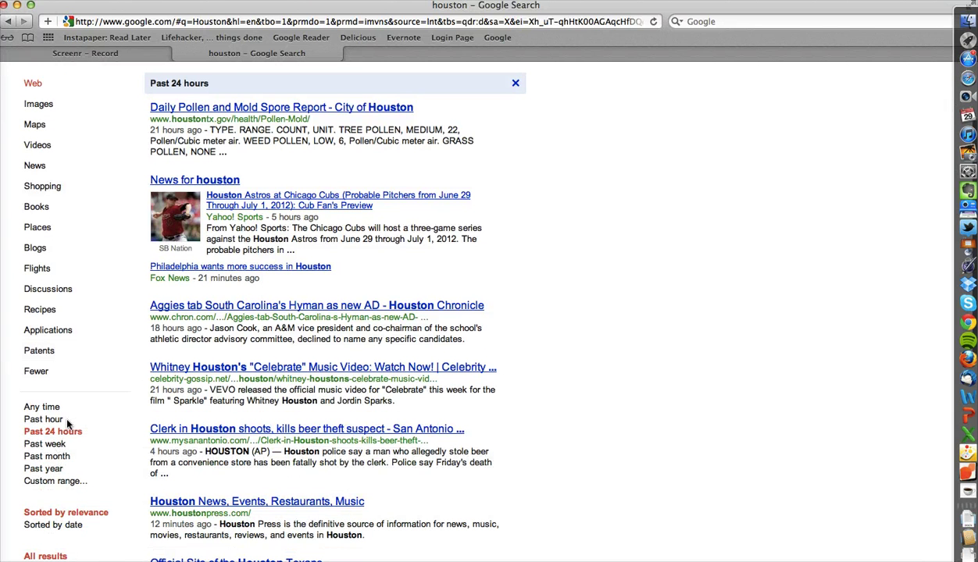
scroll(96, 421, "up", 3)
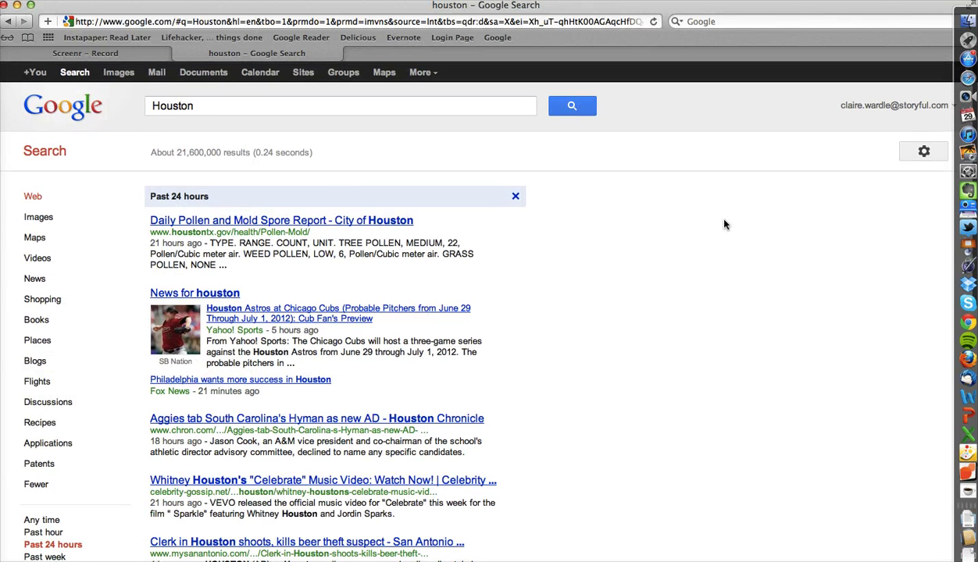
- Open the advanced search form for the current Houston query
left_click(924, 152)
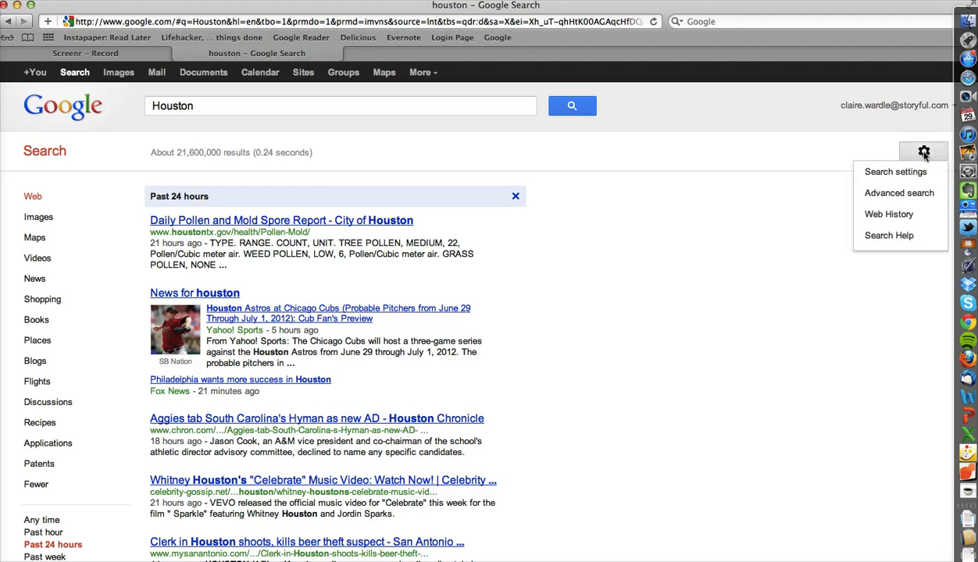
left_click(923, 152)
left_click(924, 153)
left_click(897, 196)
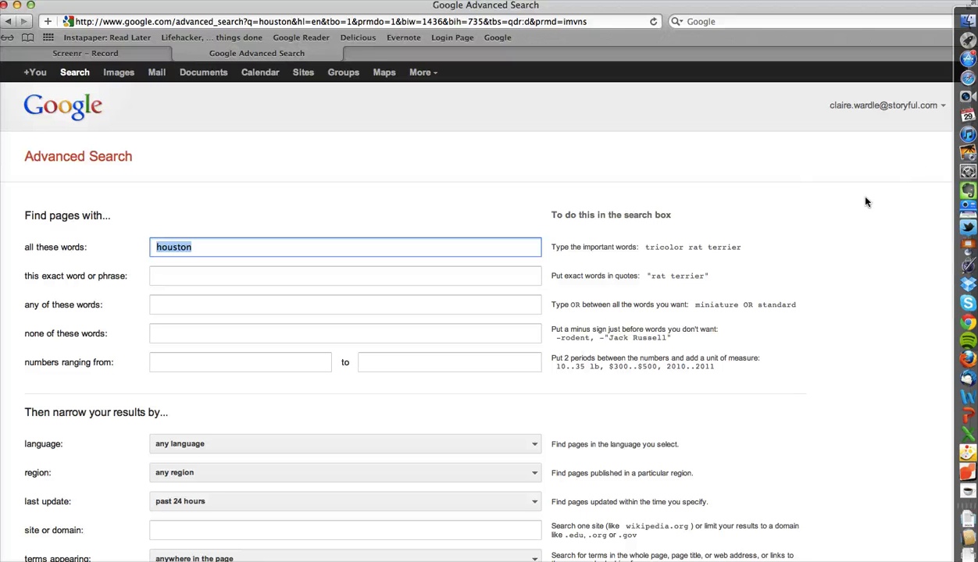
- Examine the advanced search form's word fields and narrowing filters, including the available language choices
scroll(866, 202, "down", 2)
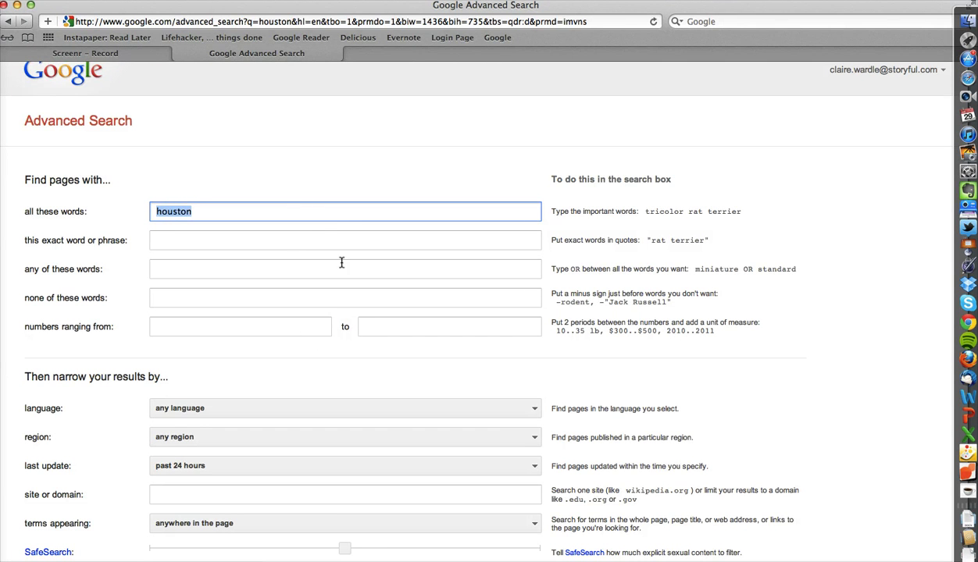
scroll(301, 301, "down", 3)
scroll(304, 303, "down", 1)
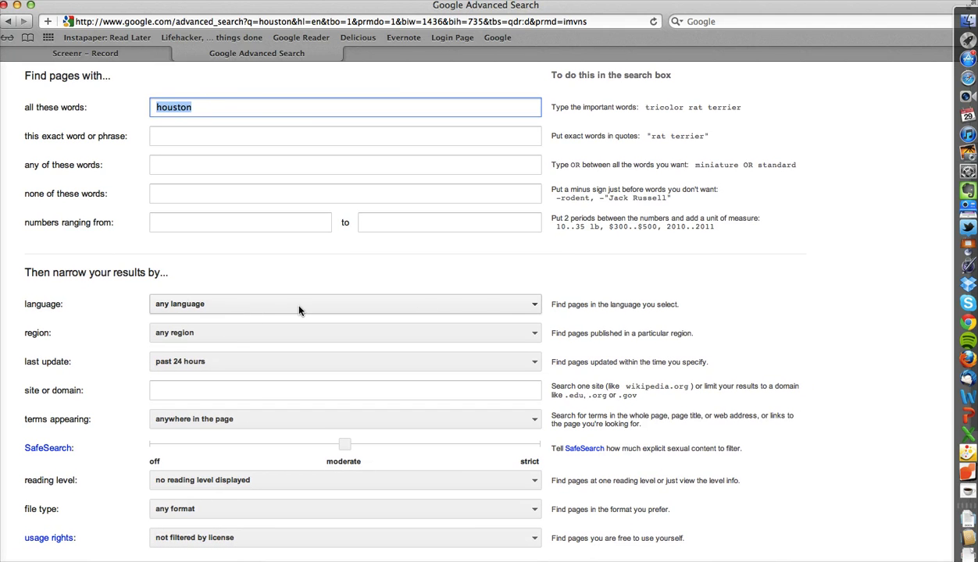
left_click(533, 309)
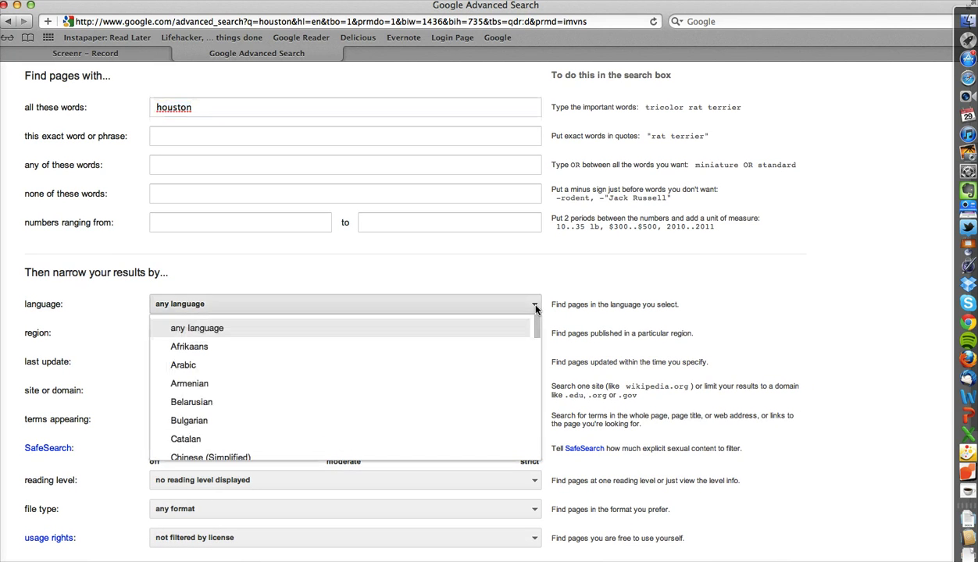
left_click(502, 279)
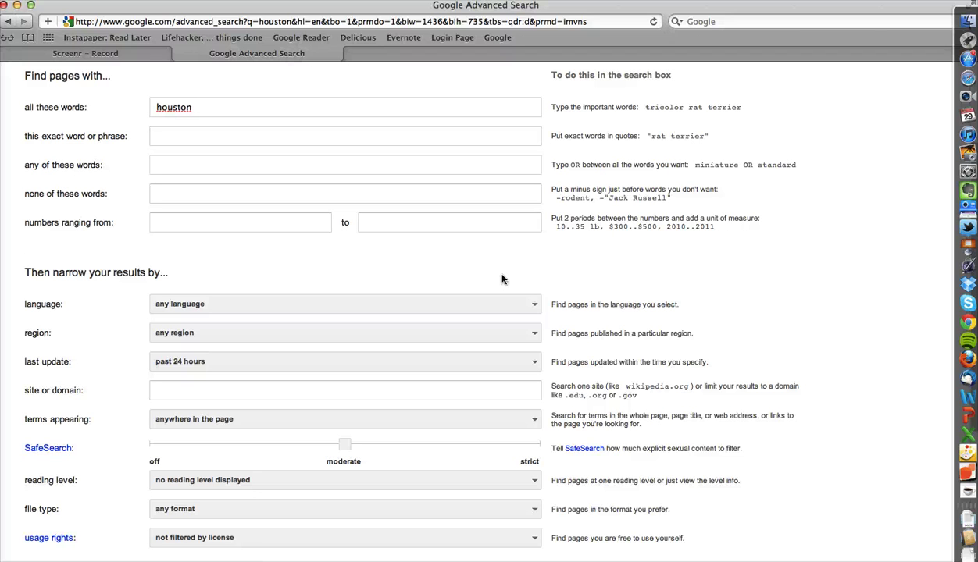
- Restrict the Houston search to the site Facebook.com/pages and run the advanced search
scroll(503, 279, "down", 3)
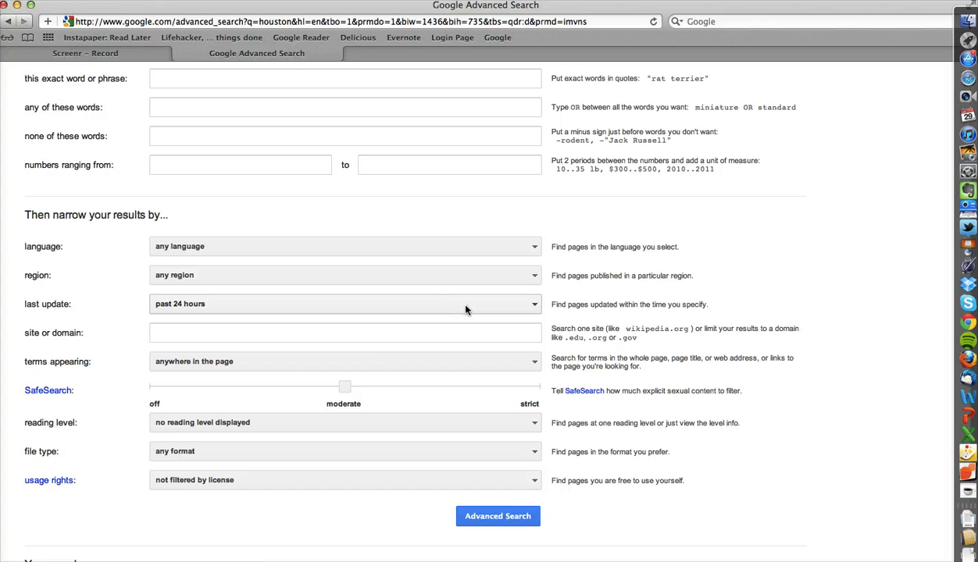
scroll(375, 344, "up", 2)
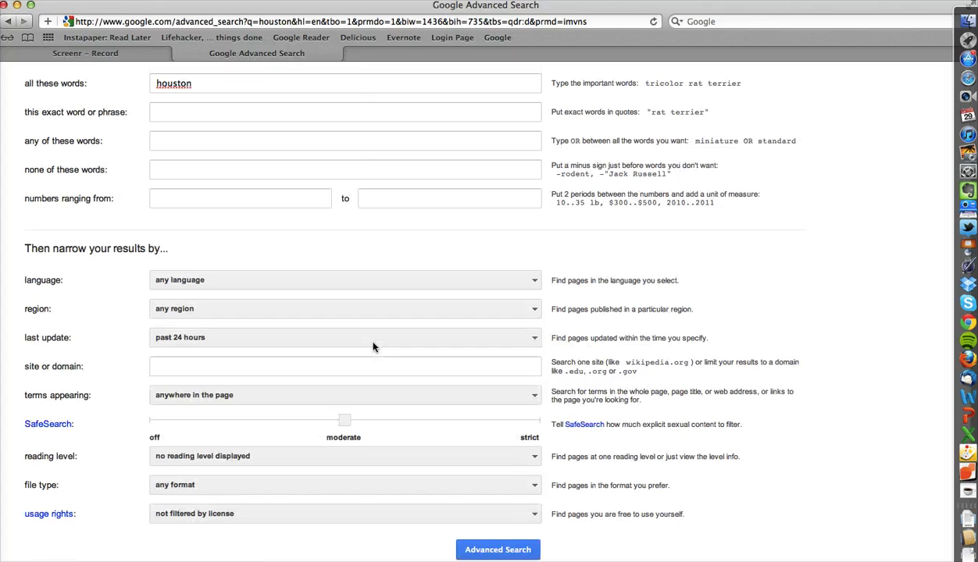
left_click(323, 367)
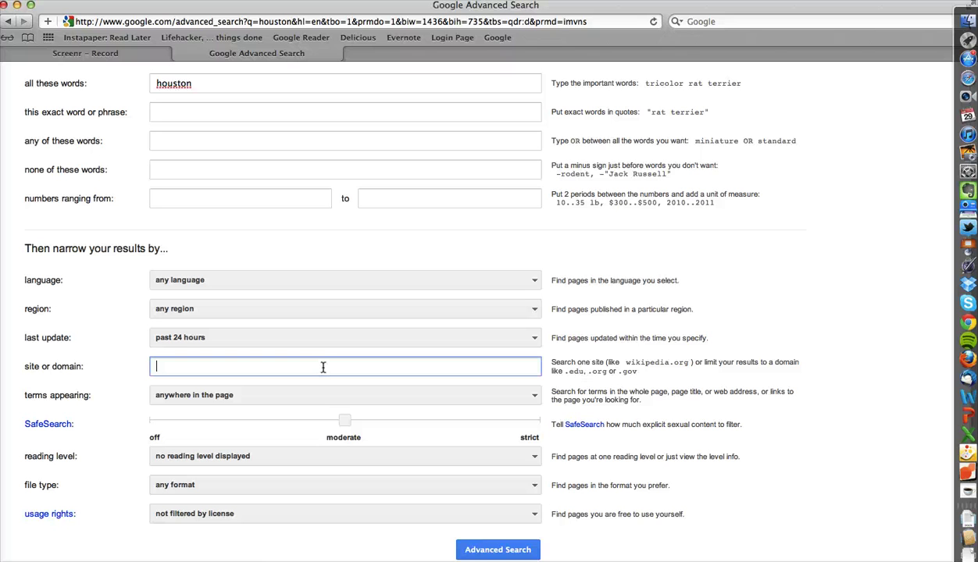
type("facebook.om")
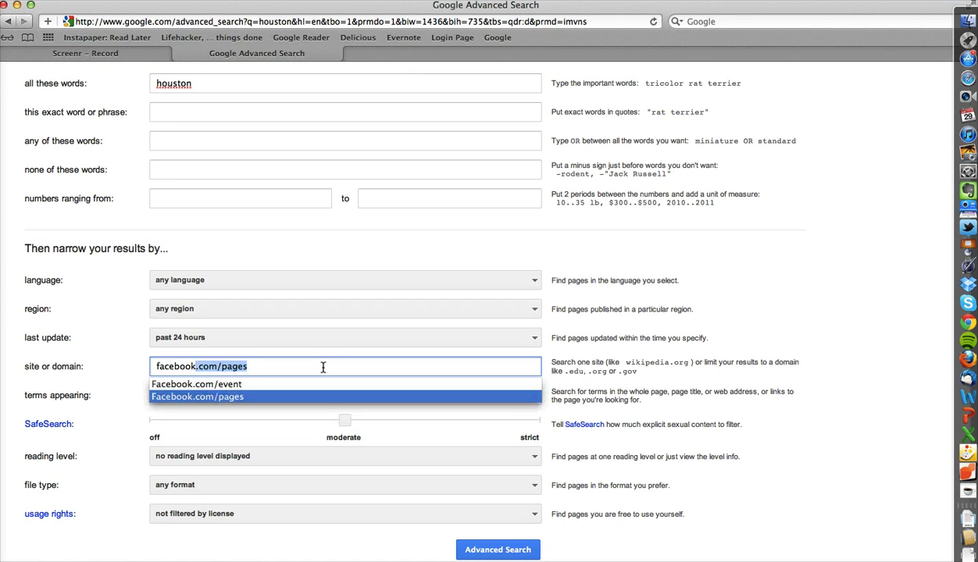
key("BackSpace")
key("BackSpace")
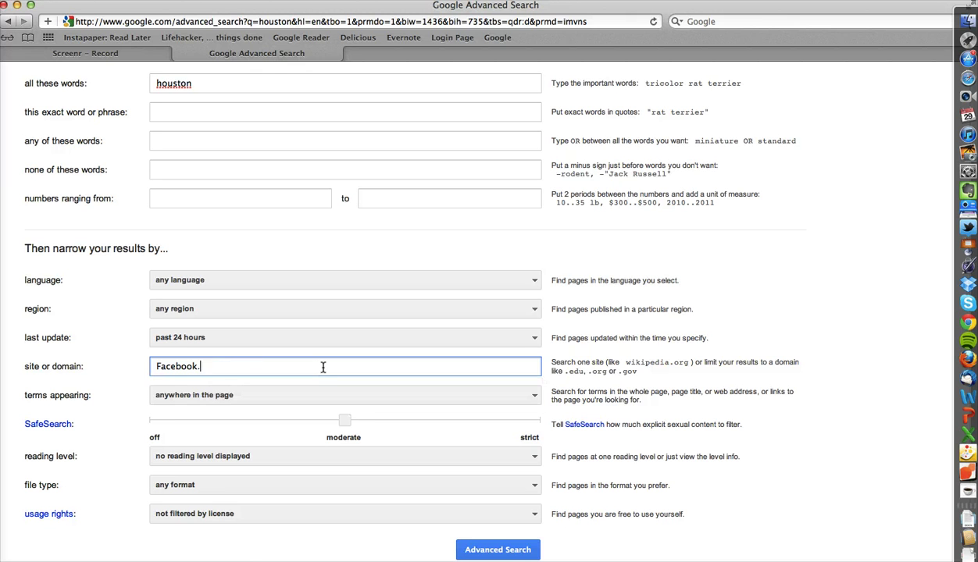
type("com/pages")
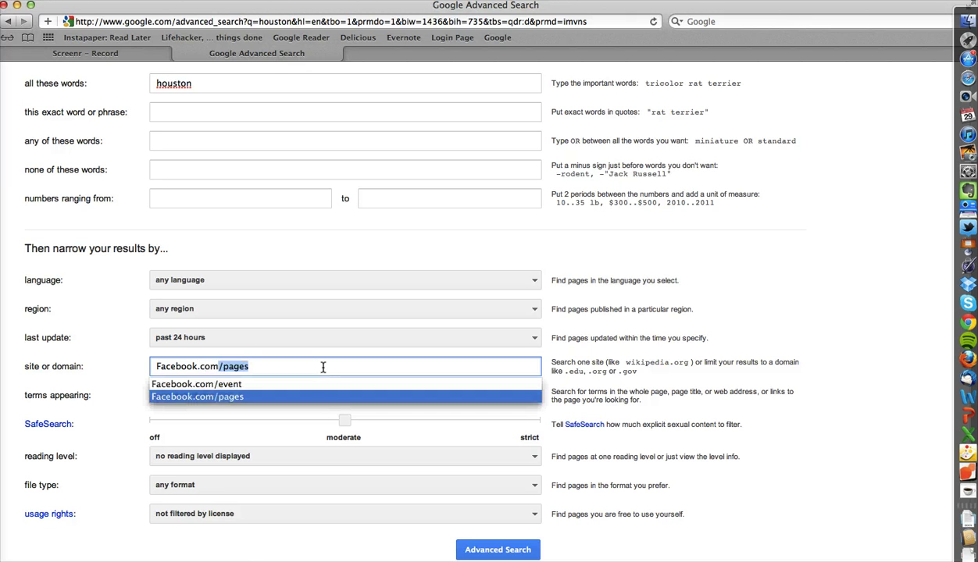
left_click(254, 367)
left_click(492, 552)
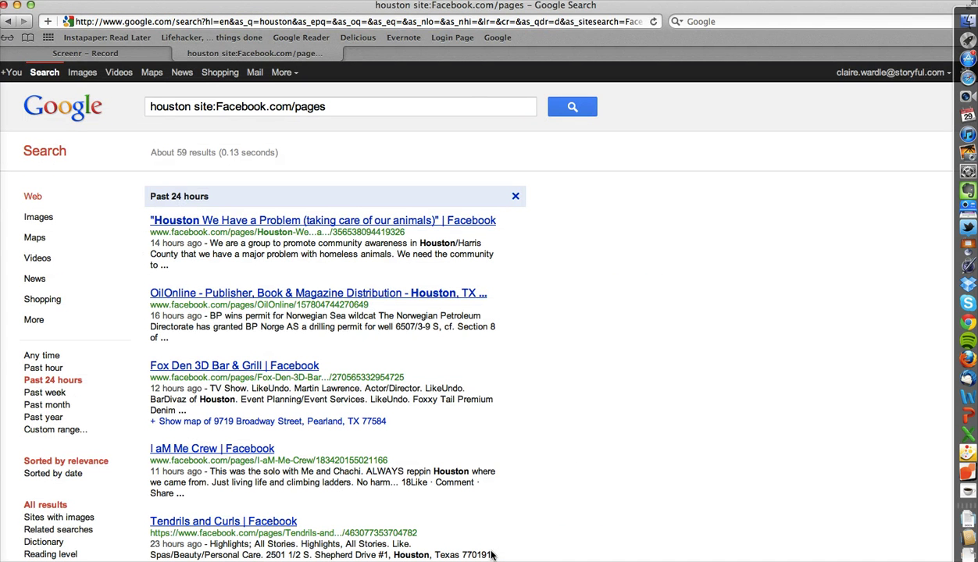
- Limit the Houston results from Facebook pages to the past week
scroll(272, 244, "down", 2)
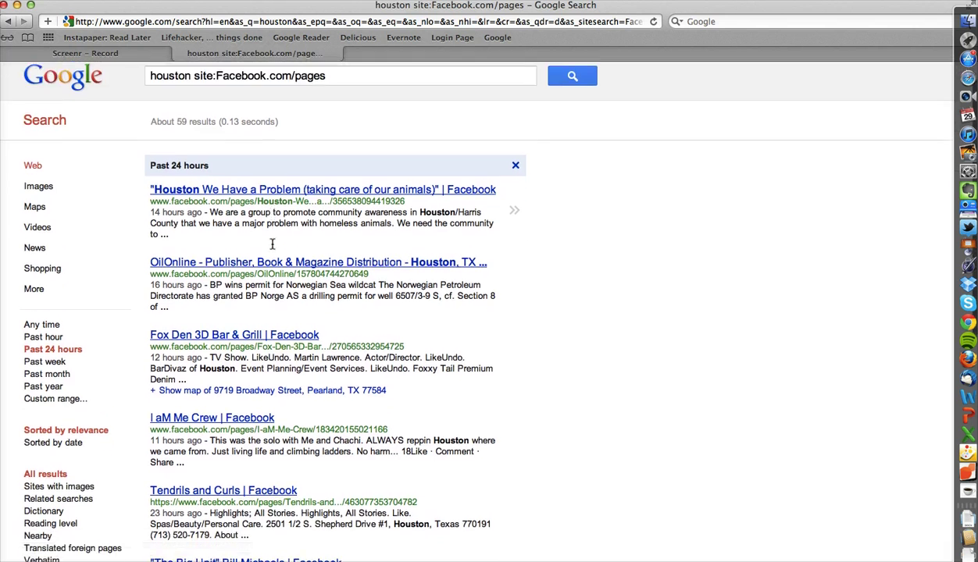
scroll(271, 245, "down", 6)
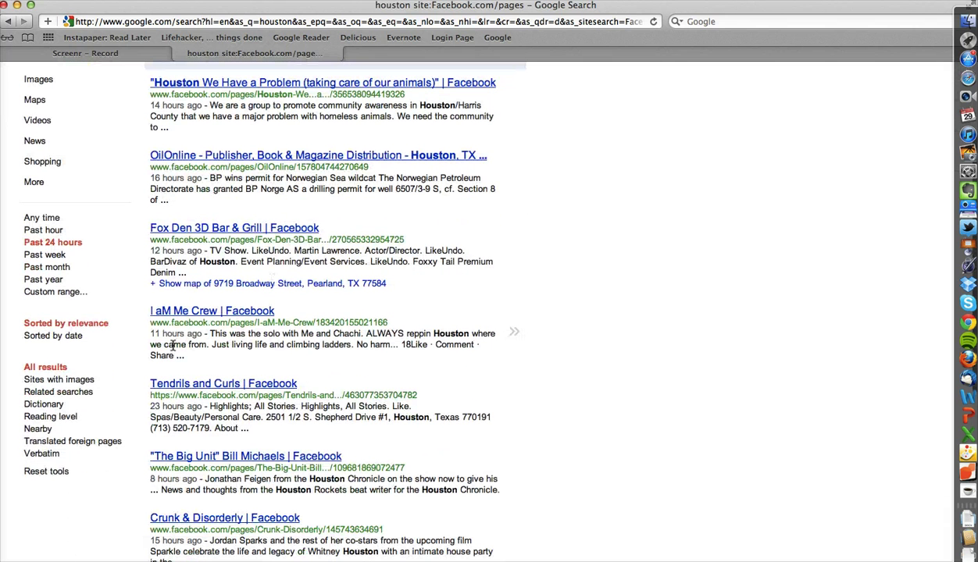
left_click(44, 258)
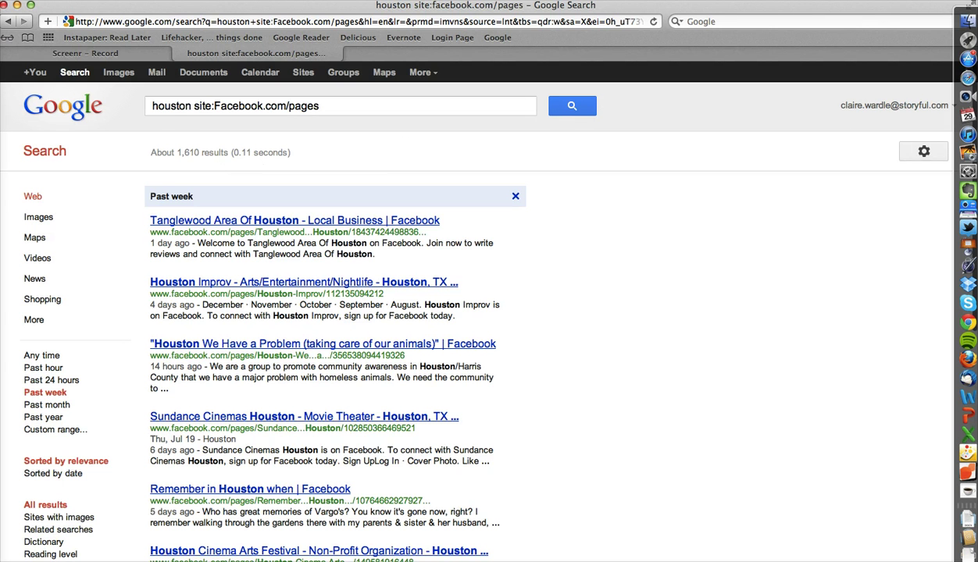
- Return to the advanced search form and change the site or domain to Facebook.com/event
left_click(10, 23)
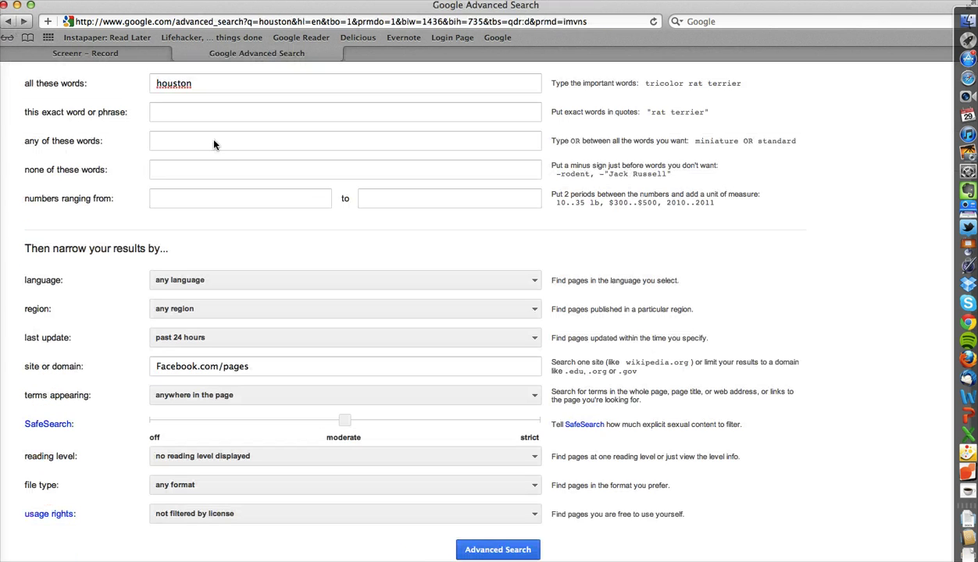
scroll(305, 207, "down", 3)
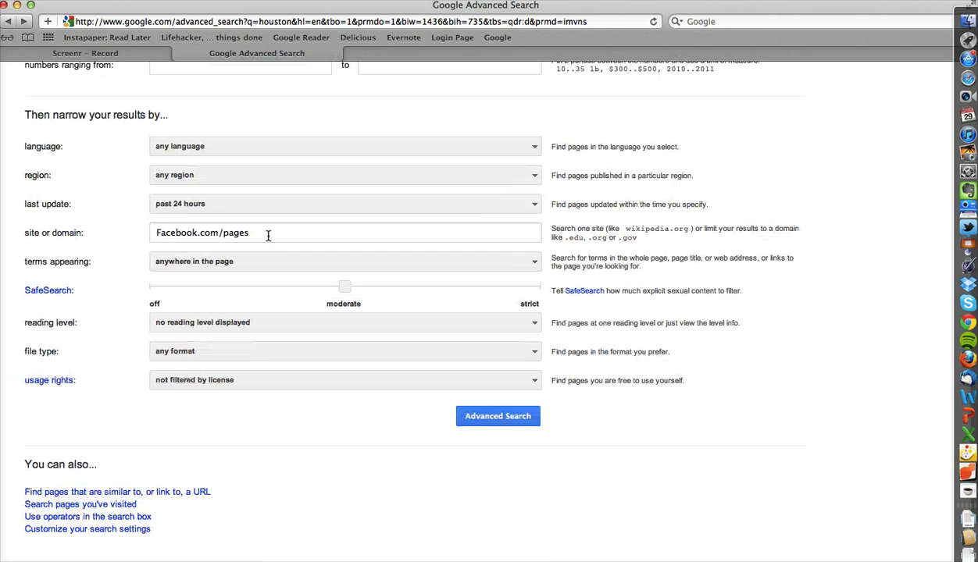
left_click(267, 233)
key("BackSpace")
key("BackSpace")
key("BackSpace")
key("BackSpace")
key("BackSpace")
type("event")
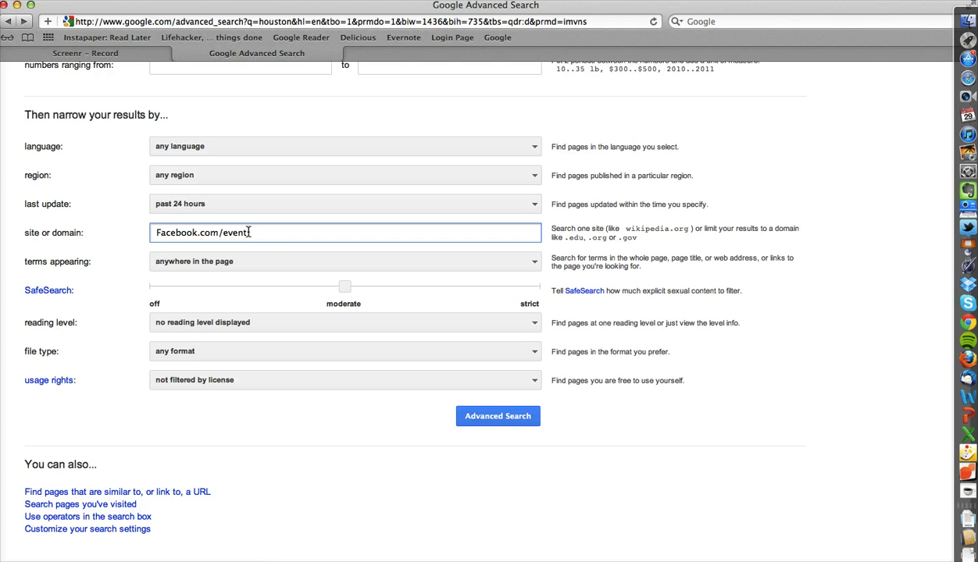
- Clear the site or domain restriction and set SafeSearch to strict
left_click_drag(252, 233, 151, 233)
key("BackSpace")
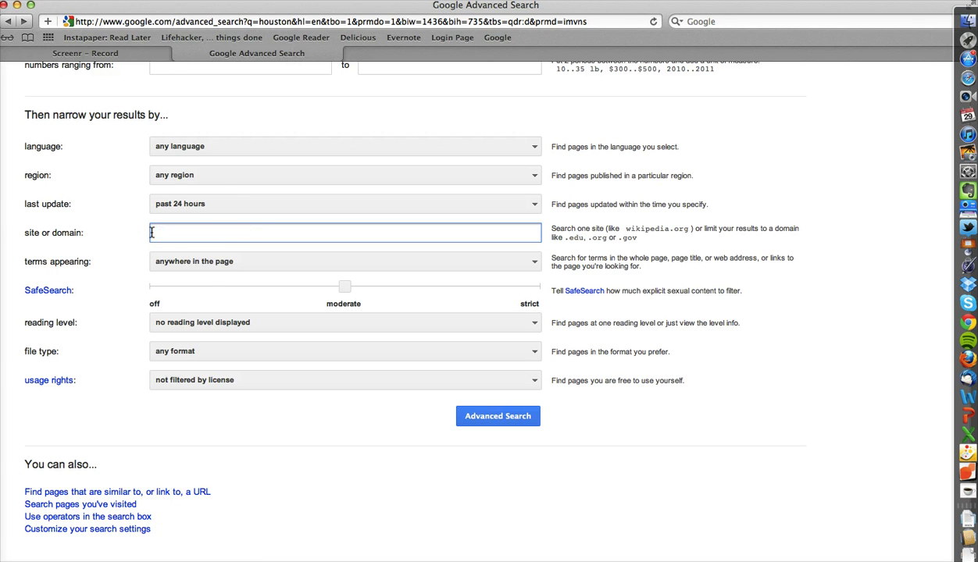
scroll(218, 294, "up", 1)
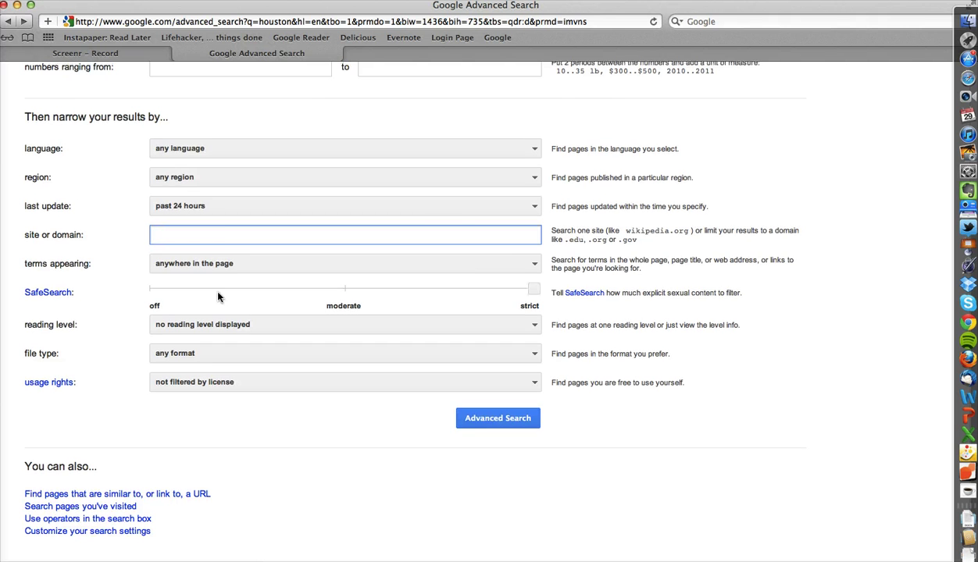
- Clear the all-these-words field and enter "for internal use only" as the exact phrase to search for
scroll(225, 237, "up", 5)
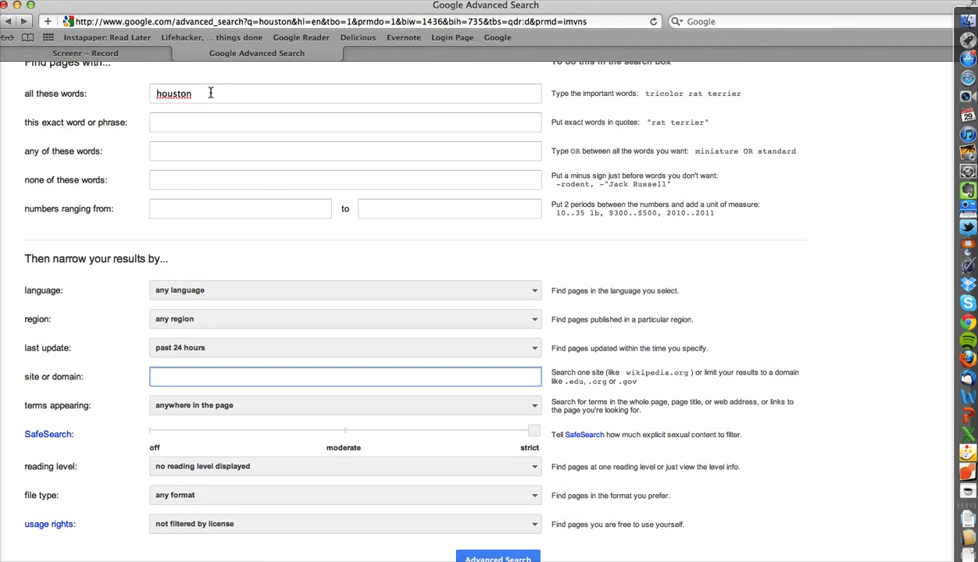
left_click_drag(210, 93, 152, 93)
key("BackSpace")
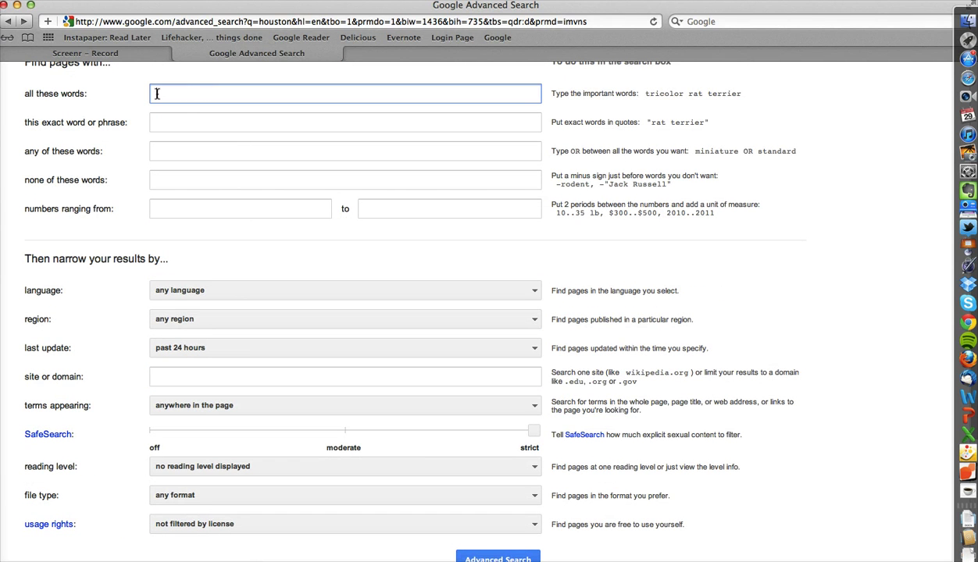
left_click(185, 128)
type("for internal use only")
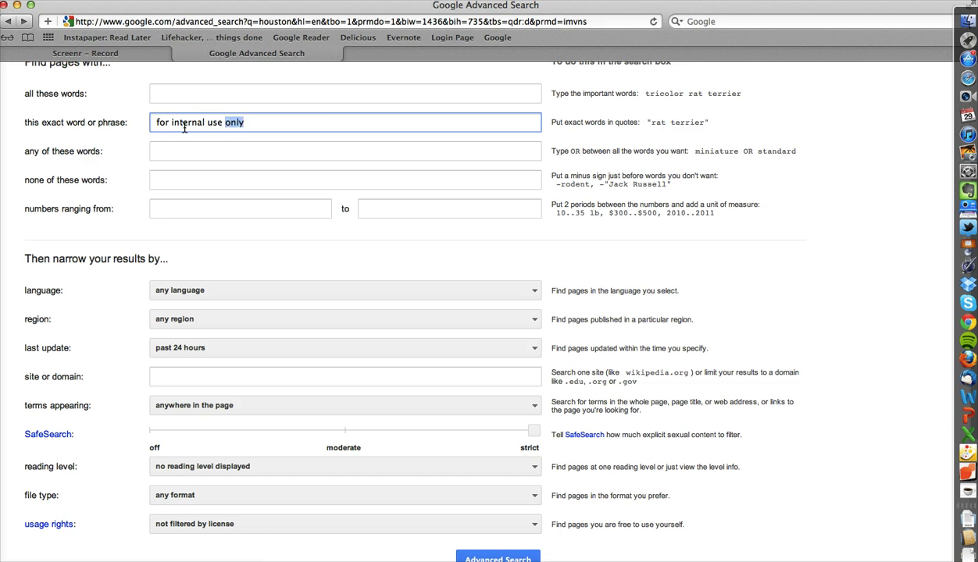
- Restrict the file type to Adobe Acrobat PDF (.pdf) and run the advanced search
scroll(266, 175, "down", 4)
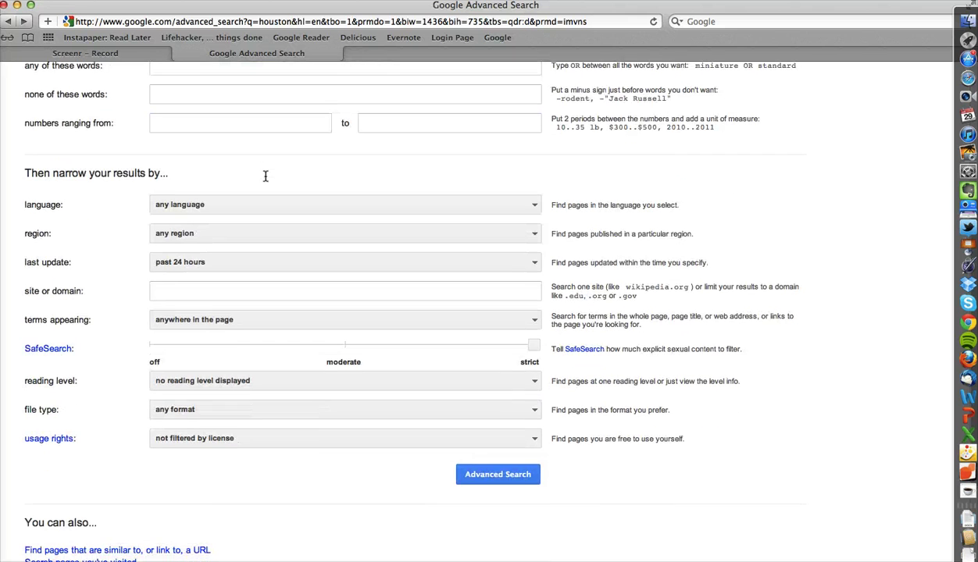
left_click(219, 357)
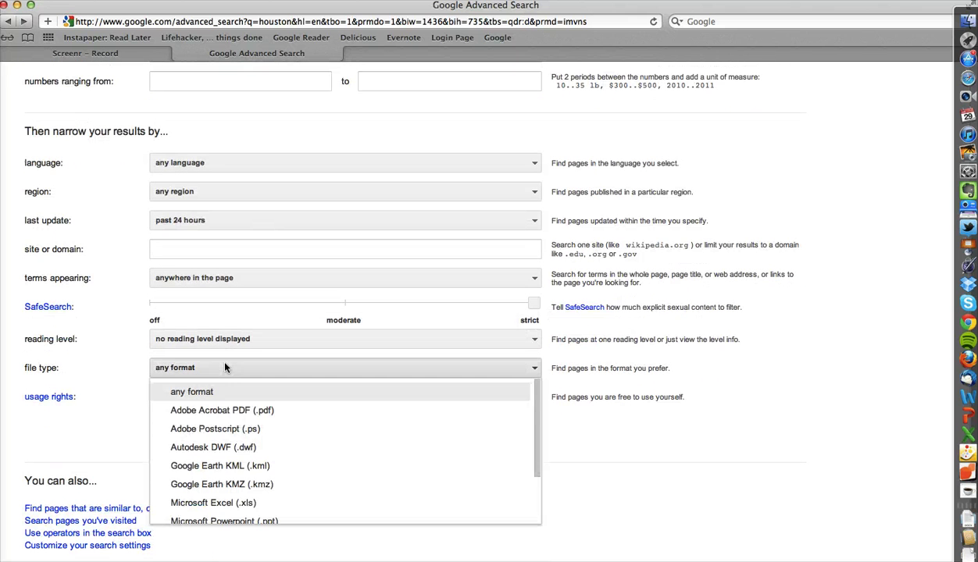
left_click(233, 412)
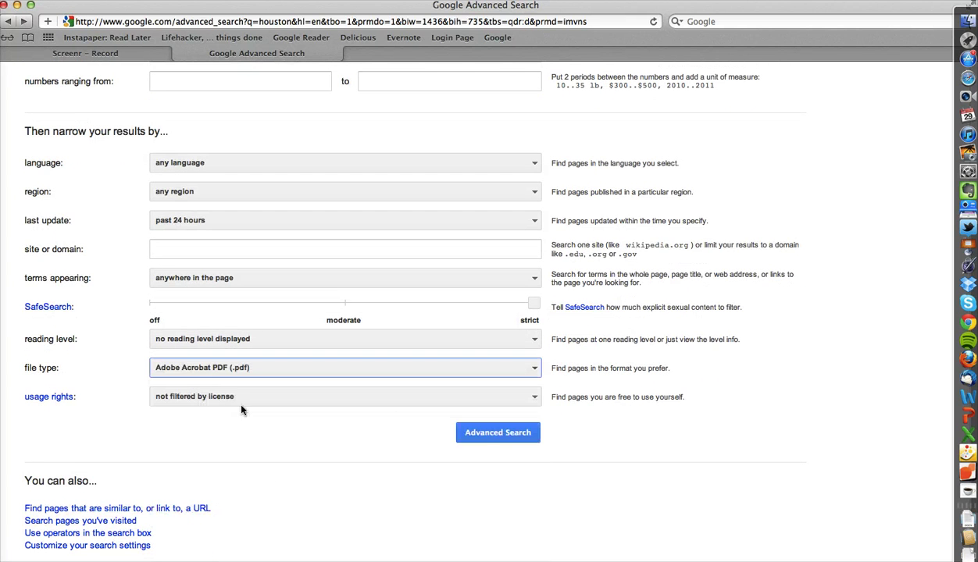
left_click(482, 435)
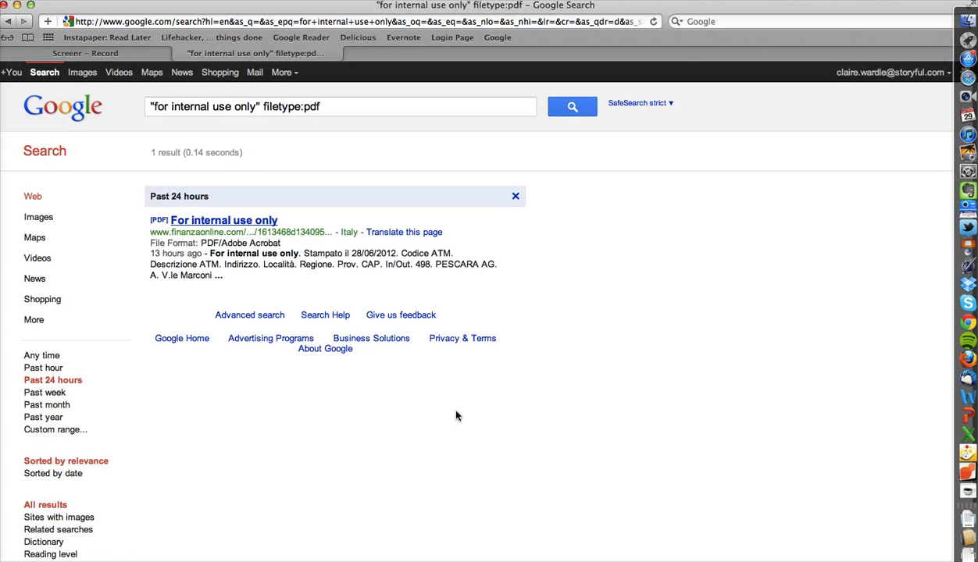
- Limit the PDF results for "for internal use only" to the past month and skim the listed documents
left_click(49, 404)
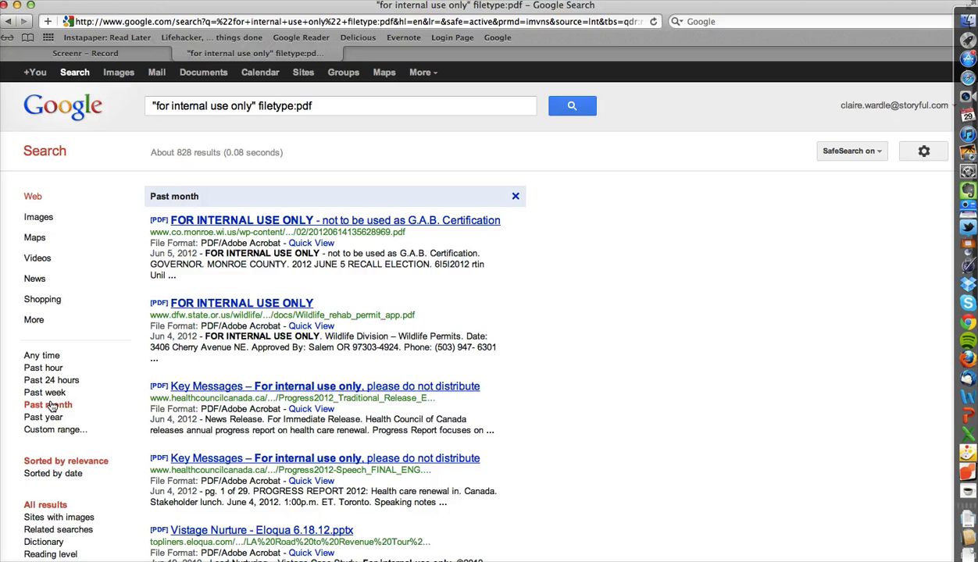
scroll(343, 308, "down", 2)
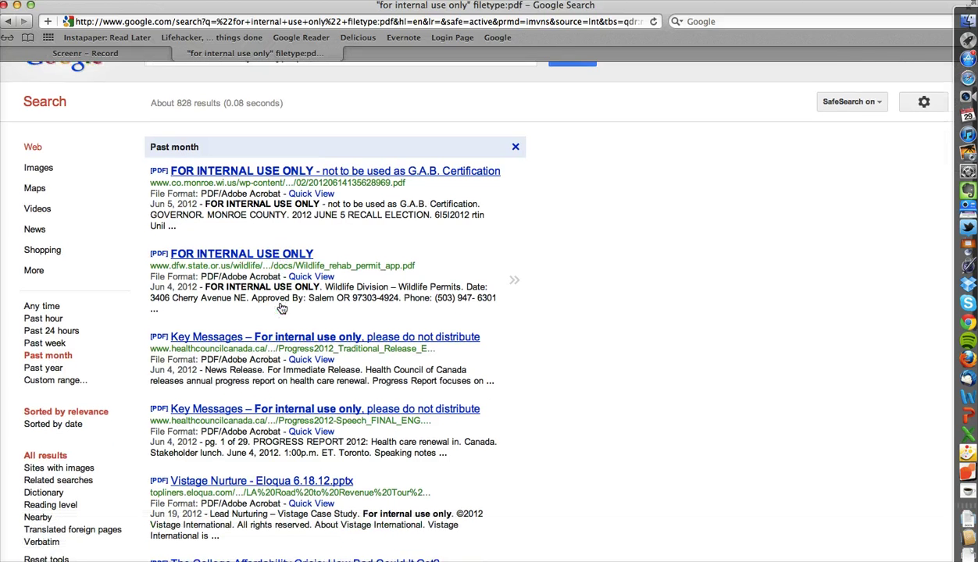
scroll(340, 234, "up", 2)
- Add houston to the end of the search query, run it again and look through the matching PDFs
left_click(328, 107)
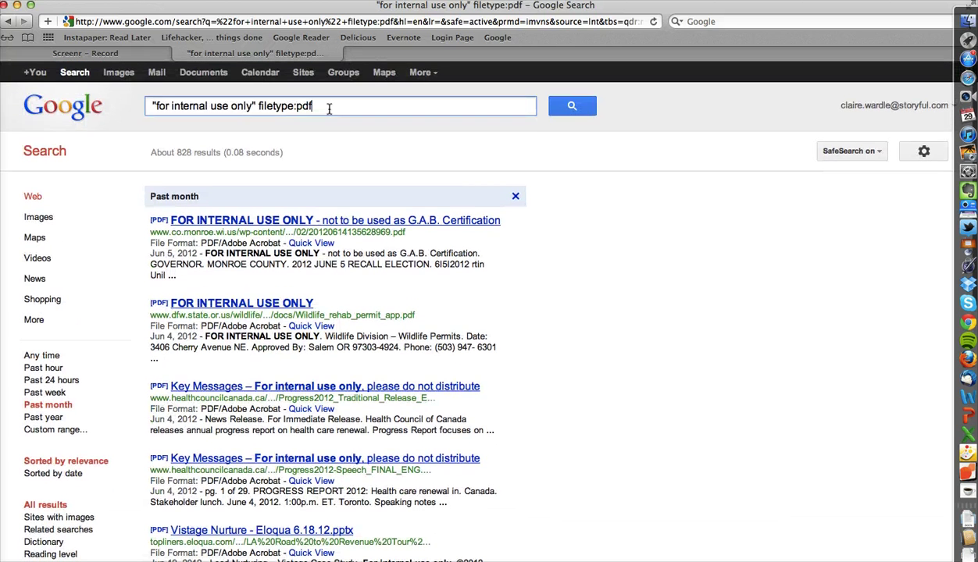
type("houston")
key("Return")
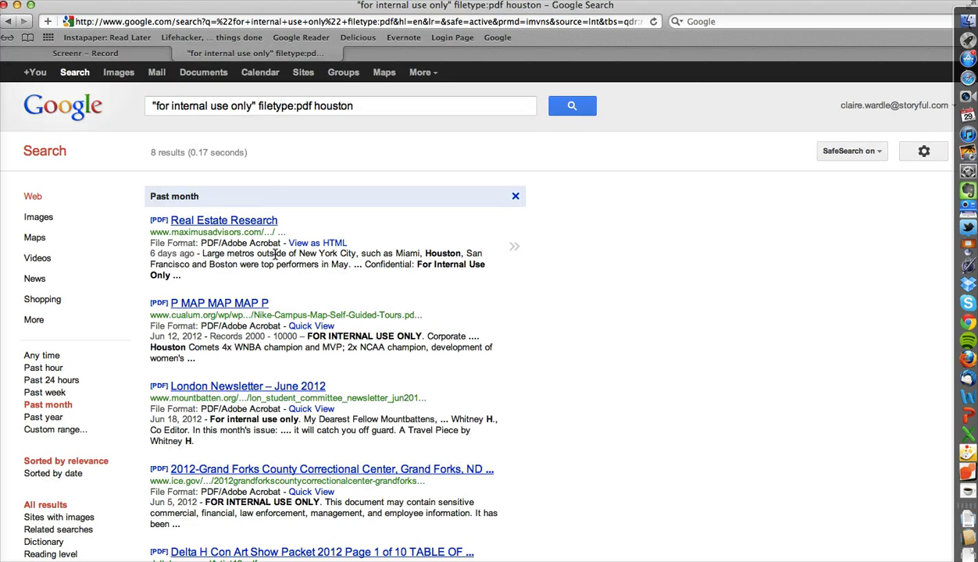
scroll(279, 273, "down", 2)
scroll(279, 273, "down", 1)
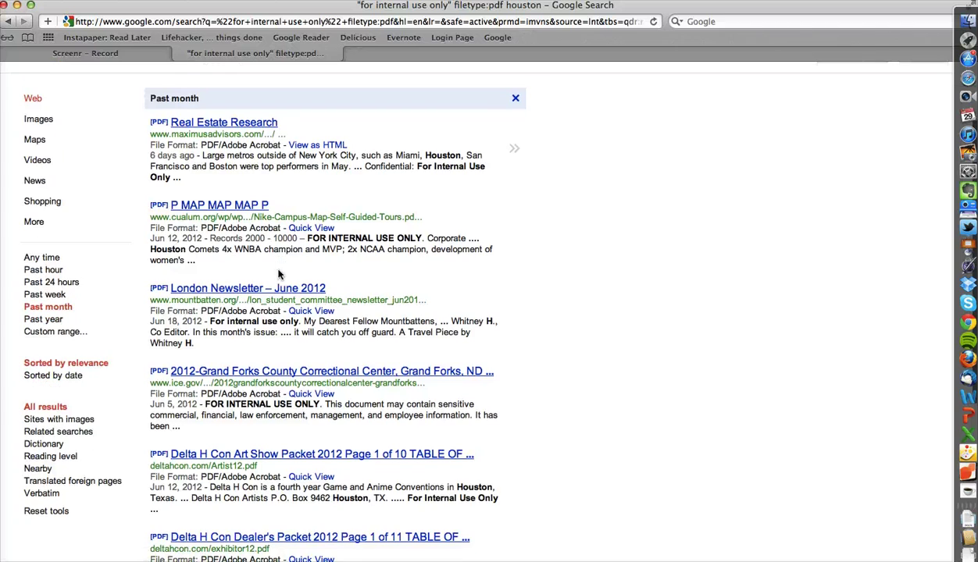
scroll(173, 205, "down", 6)
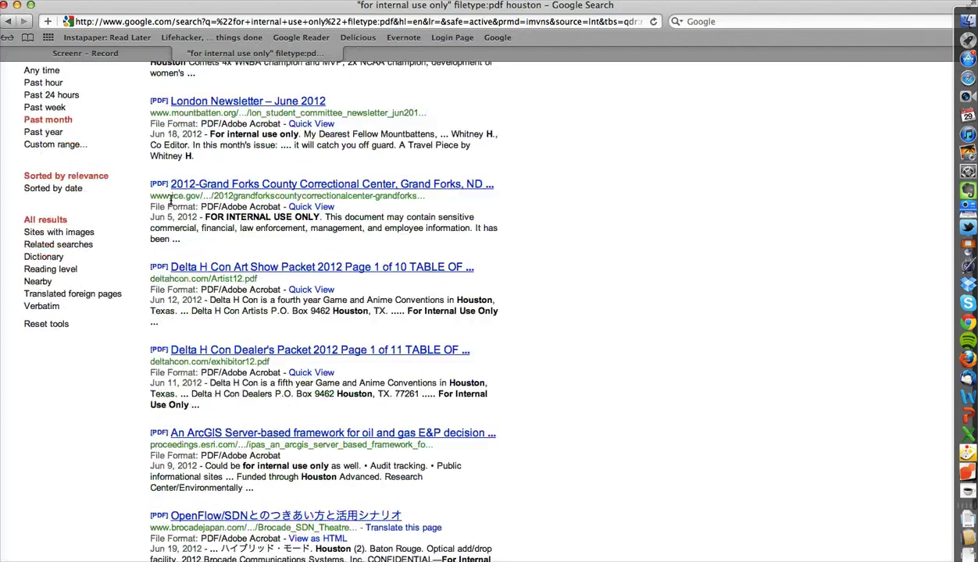
scroll(175, 165, "up", 9)
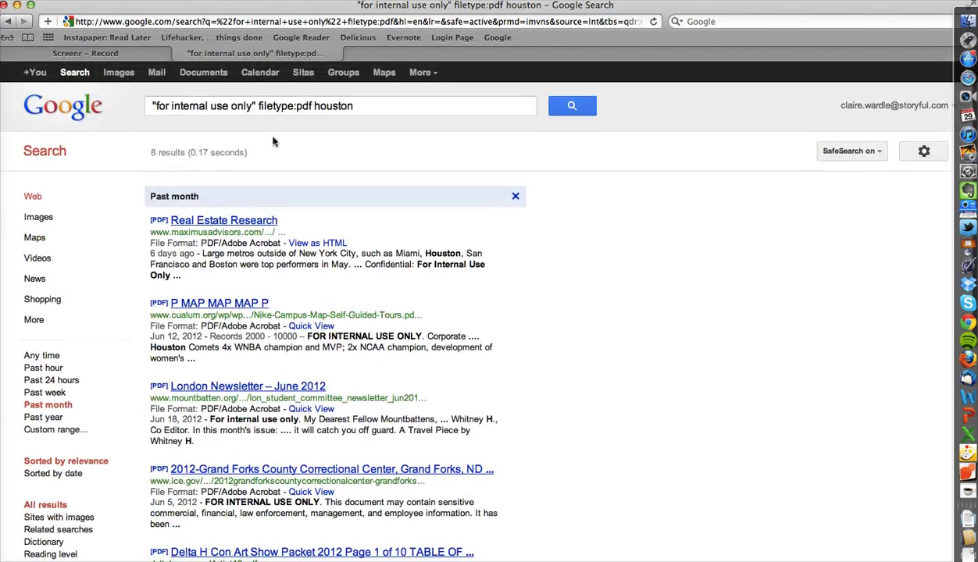